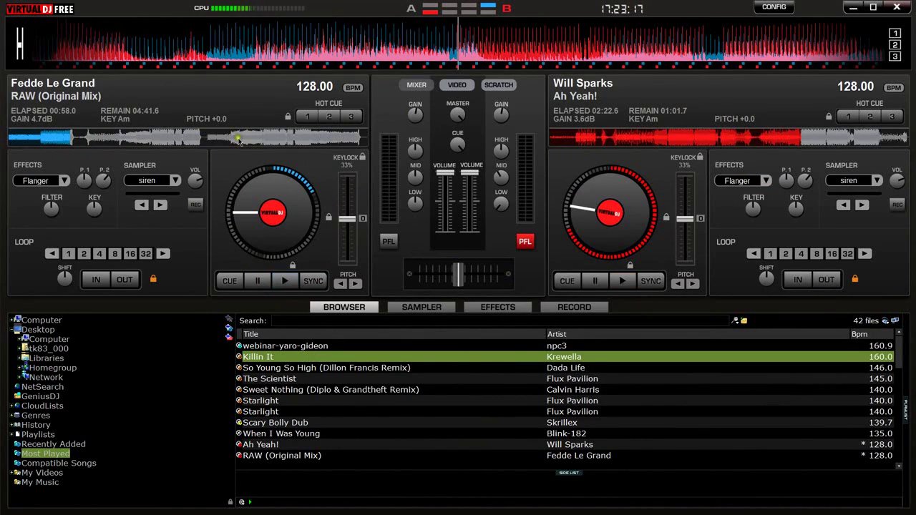
Examine the structure of RAW (Original Mix) by jumping between its intro, first breakdown and first drop
{"action": "left_click", "coordinate": [83, 136]}
{"action": "left_click", "coordinate": [36, 137]}
{"action": "left_click", "coordinate": [76, 142]}
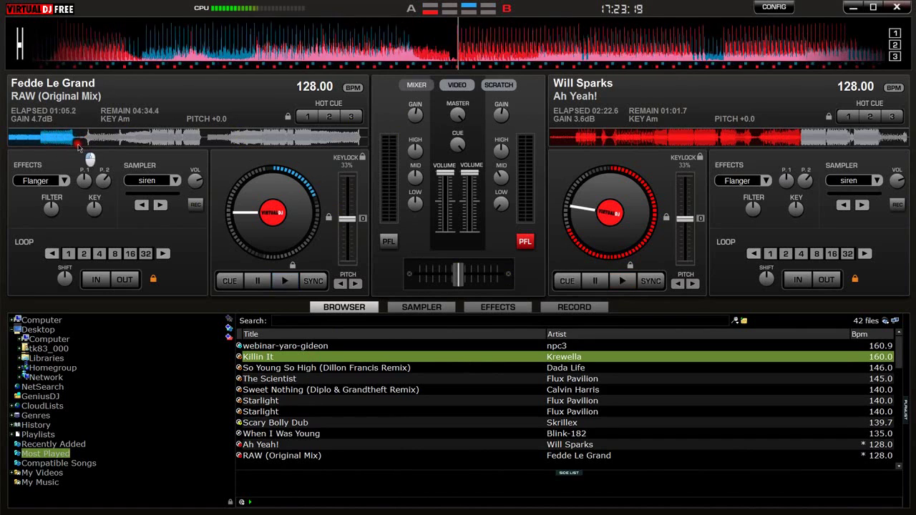
{"action": "left_click", "coordinate": [43, 142]}
{"action": "left_click", "coordinate": [64, 141]}
{"action": "left_click", "coordinate": [102, 141]}
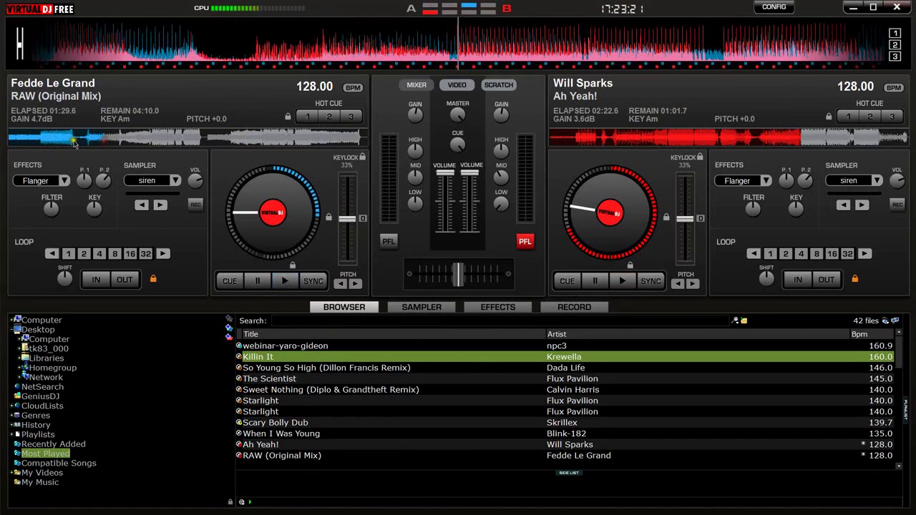
{"action": "left_click", "coordinate": [30, 140]}
{"action": "left_click", "coordinate": [42, 139]}
{"action": "left_click", "coordinate": [104, 140]}
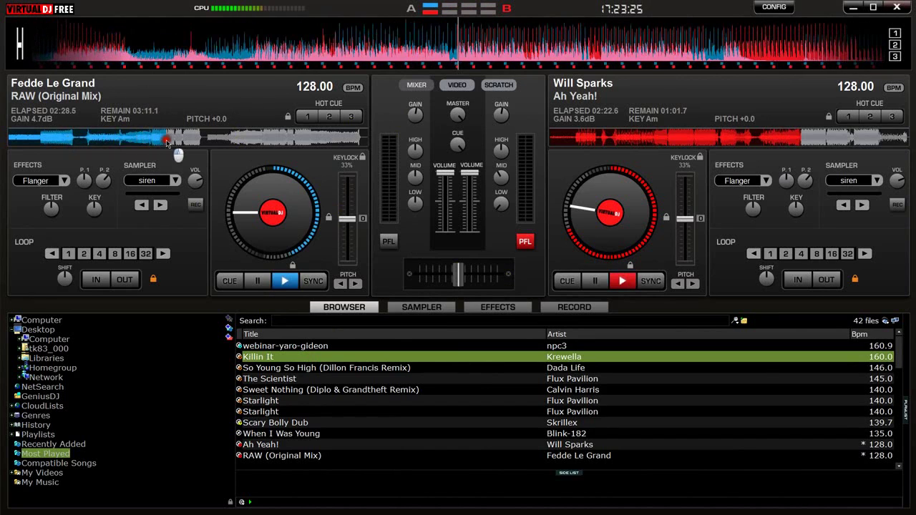
{"action": "left_click", "coordinate": [176, 141]}
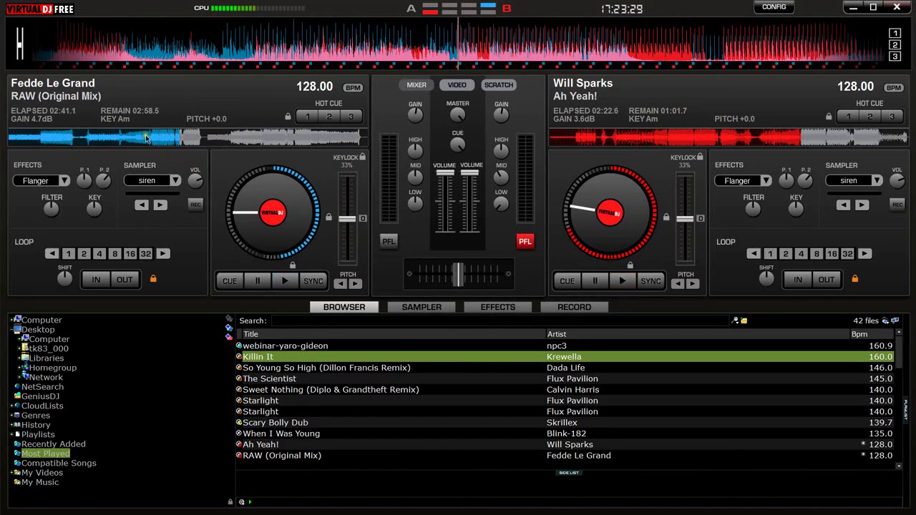
{"action": "left_click", "coordinate": [15, 137]}
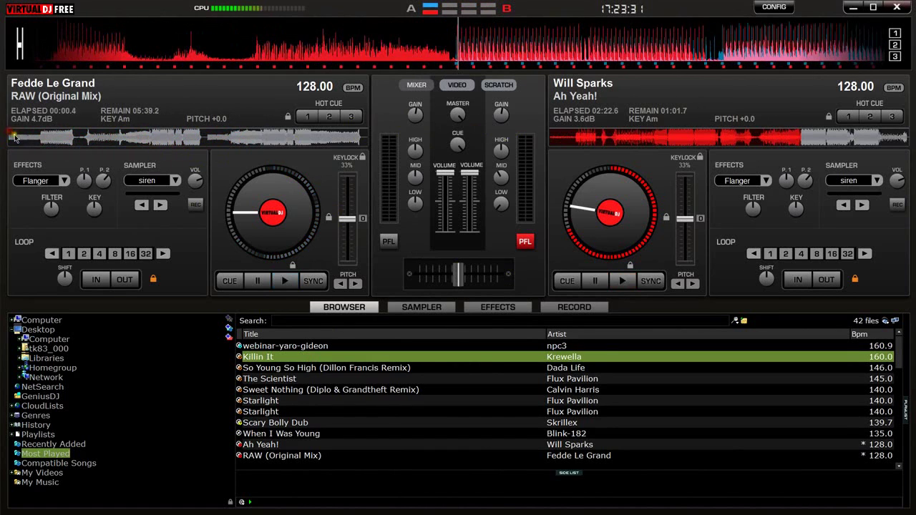
Move RAW (Original Mix) to the end of its first drop at about 02:55 and Ah Yeah! to about 00:04
{"action": "mouse_move", "coordinate": [14, 135]}
{"action": "left_mouse_down"}
{"action": "mouse_move", "coordinate": [326, 138]}
{"action": "mouse_move", "coordinate": [28, 140]}
{"action": "left_mouse_up"}
{"action": "left_click_drag", "start_coordinate": [308, 137], "coordinate": [195, 138]}
{"action": "left_click", "coordinate": [557, 134]}
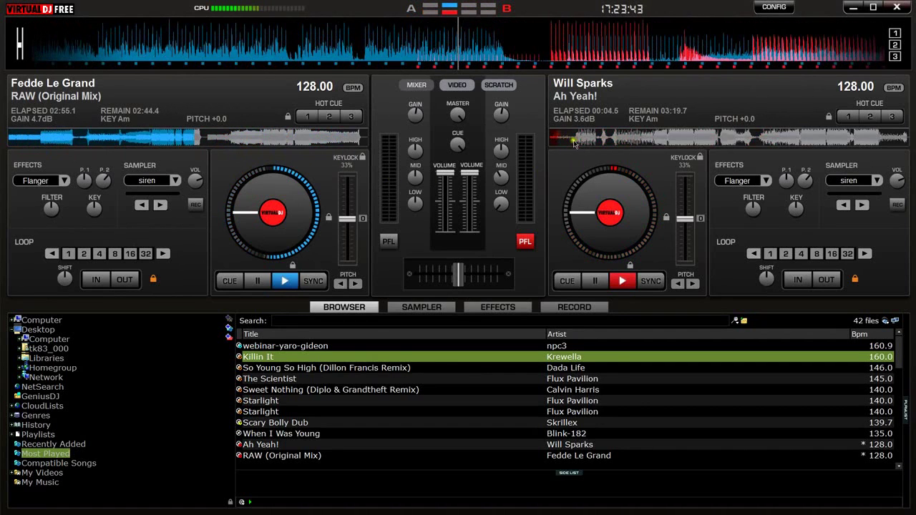
Examine the second breakdown, drop and outro of RAW (Original Mix), ending at about 04:44
{"action": "left_click", "coordinate": [218, 141]}
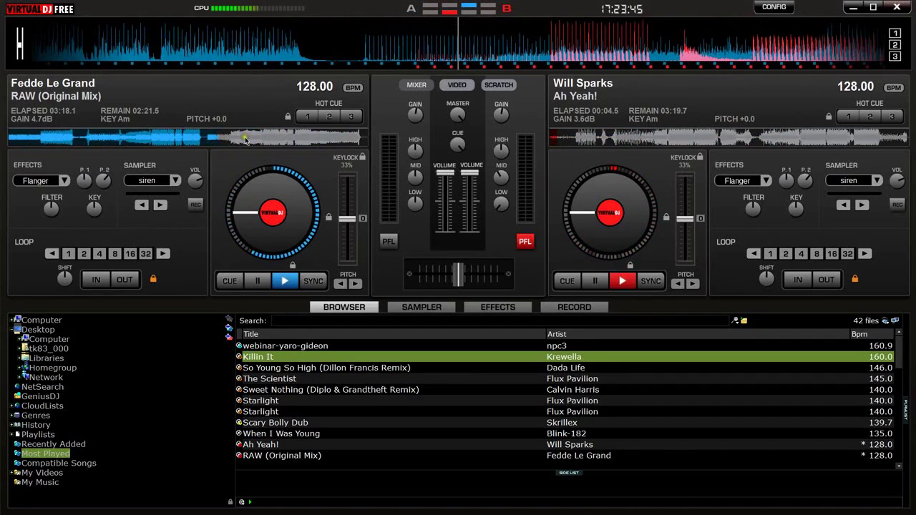
{"action": "left_click", "coordinate": [279, 138]}
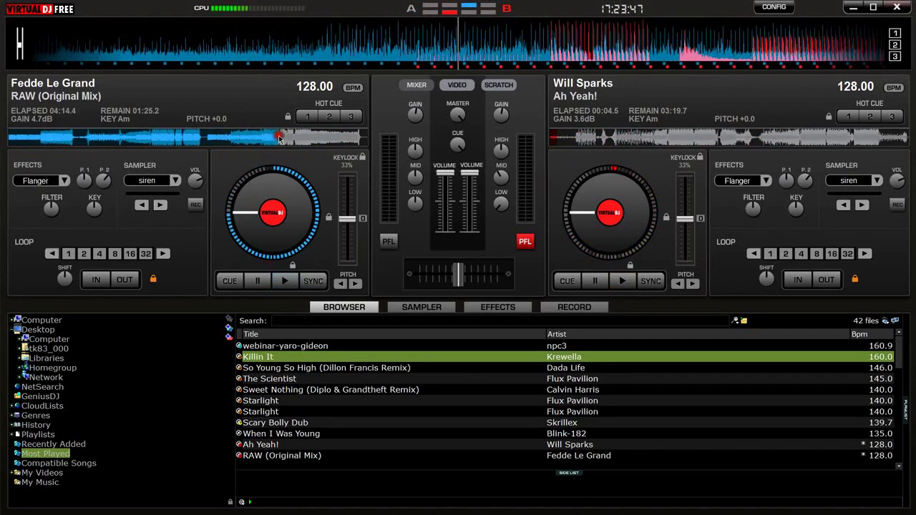
{"action": "left_click", "coordinate": [315, 139]}
{"action": "left_click", "coordinate": [334, 141]}
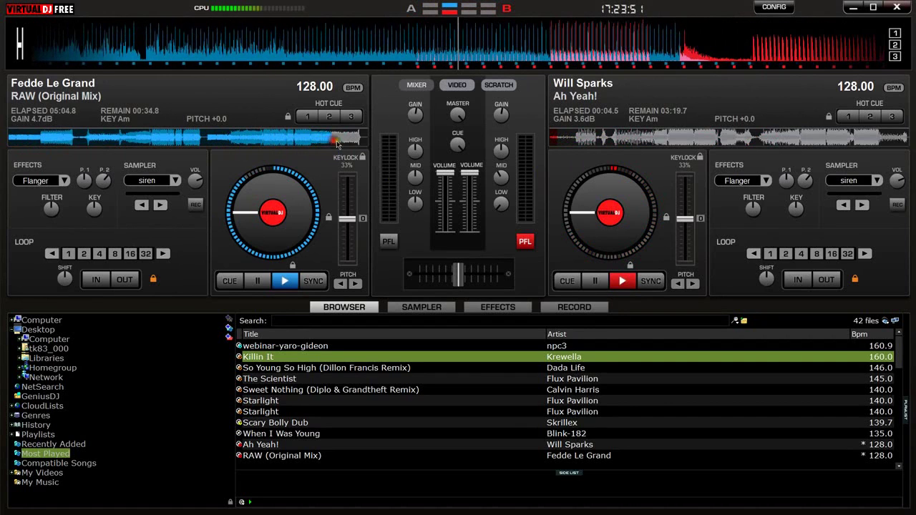
{"action": "left_click", "coordinate": [319, 142]}
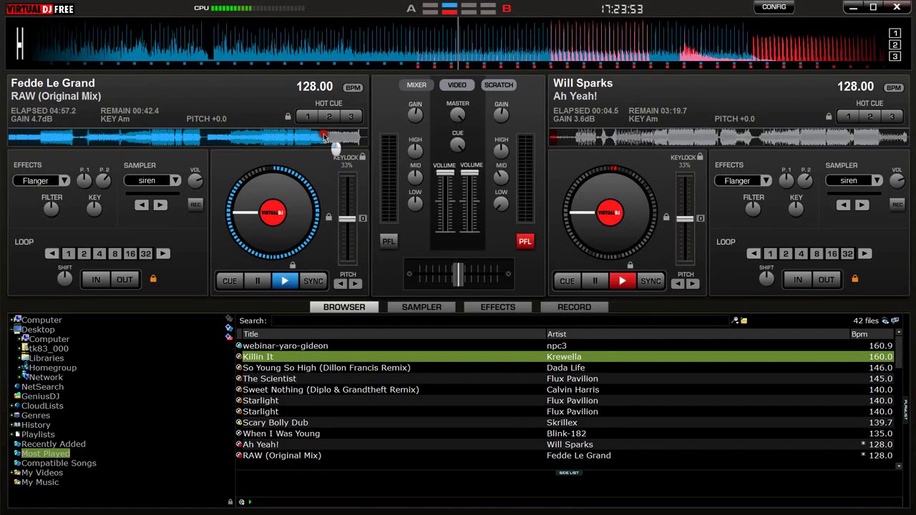
{"action": "left_click", "coordinate": [332, 139]}
{"action": "left_click", "coordinate": [312, 139]}
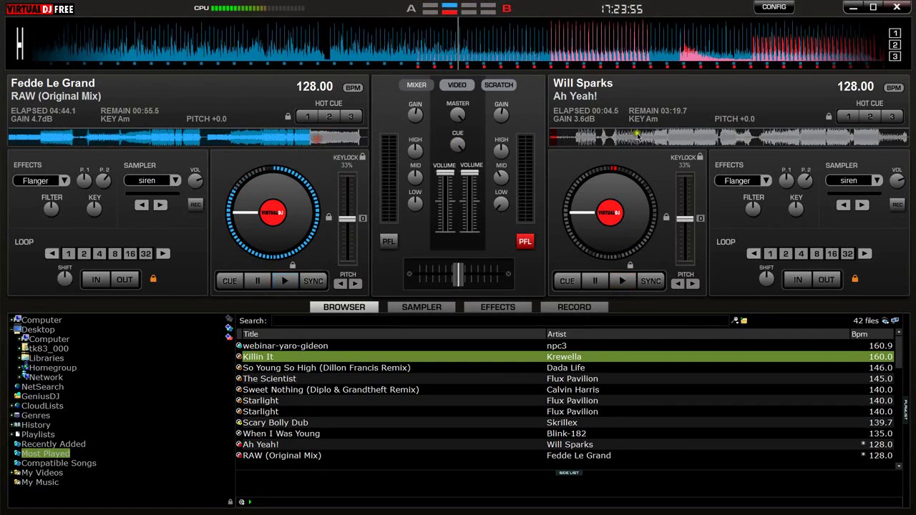
Position Ah Yeah! at about 00:37, at the start of the build-up before its first drop
{"action": "left_click", "coordinate": [610, 140]}
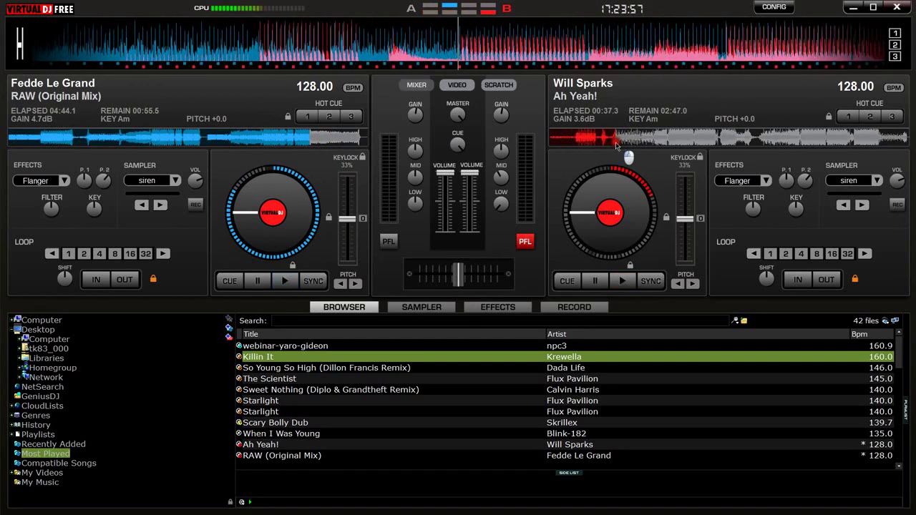
{"action": "left_click", "coordinate": [608, 143]}
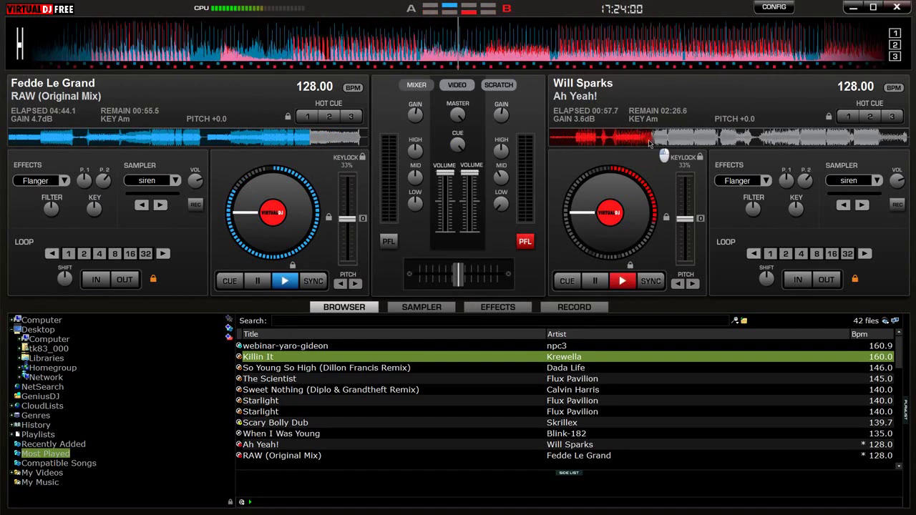
{"action": "left_click", "coordinate": [634, 136]}
{"action": "mouse_move", "coordinate": [635, 136]}
{"action": "left_mouse_down"}
{"action": "mouse_move", "coordinate": [658, 139]}
{"action": "mouse_move", "coordinate": [606, 141]}
{"action": "mouse_move", "coordinate": [618, 140]}
{"action": "left_mouse_up"}
{"action": "left_click", "coordinate": [614, 140]}
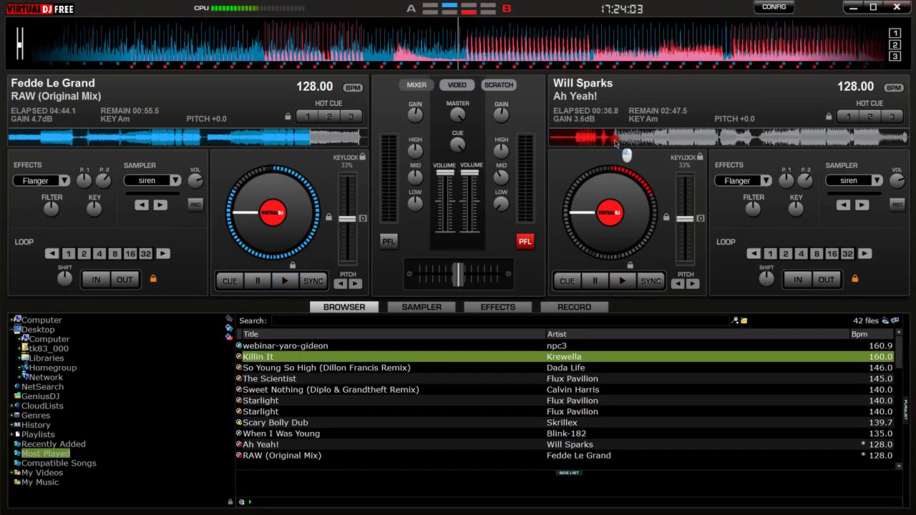
Locate the transition point in the outro of RAW (Original Mix) at about 05:01, comparing it with the overlapping Ah Yeah! waveform
{"action": "left_click_drag", "start_coordinate": [18, 63], "coordinate": [20, 59]}
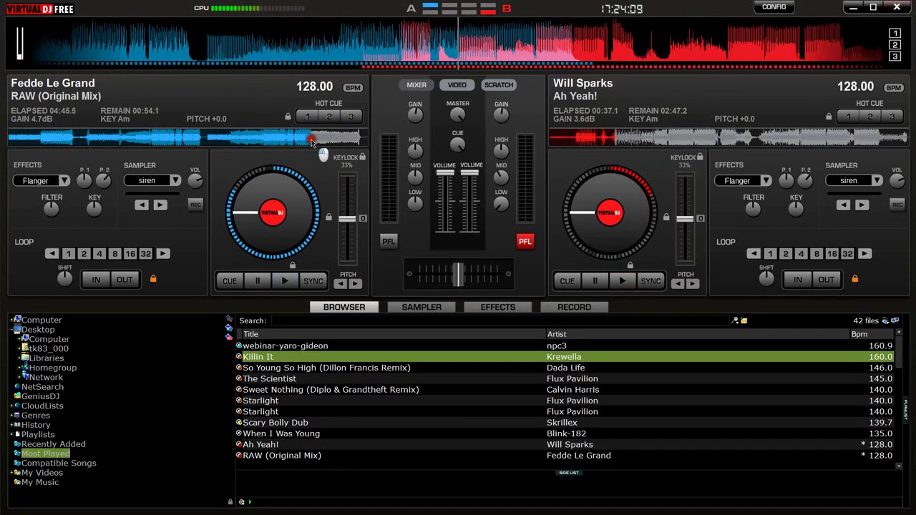
{"action": "left_click", "coordinate": [314, 140]}
{"action": "left_click", "coordinate": [326, 138]}
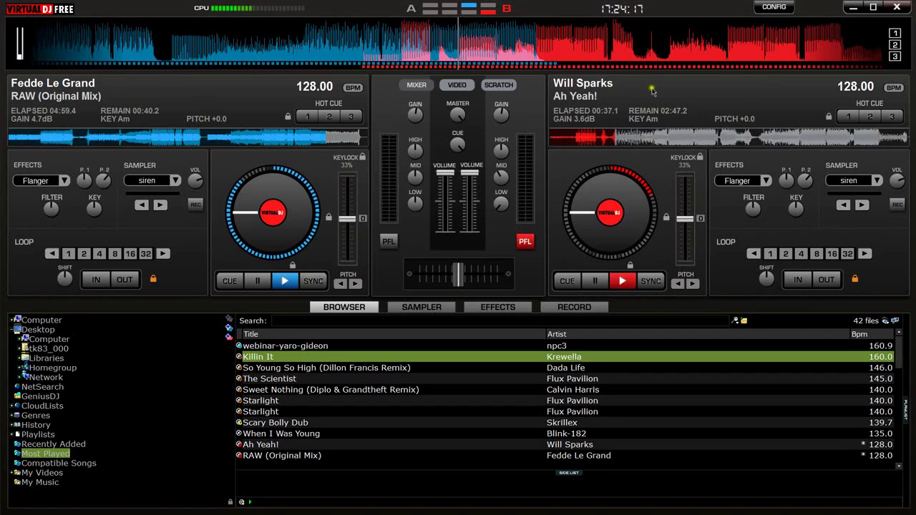
{"action": "left_click", "coordinate": [330, 140]}
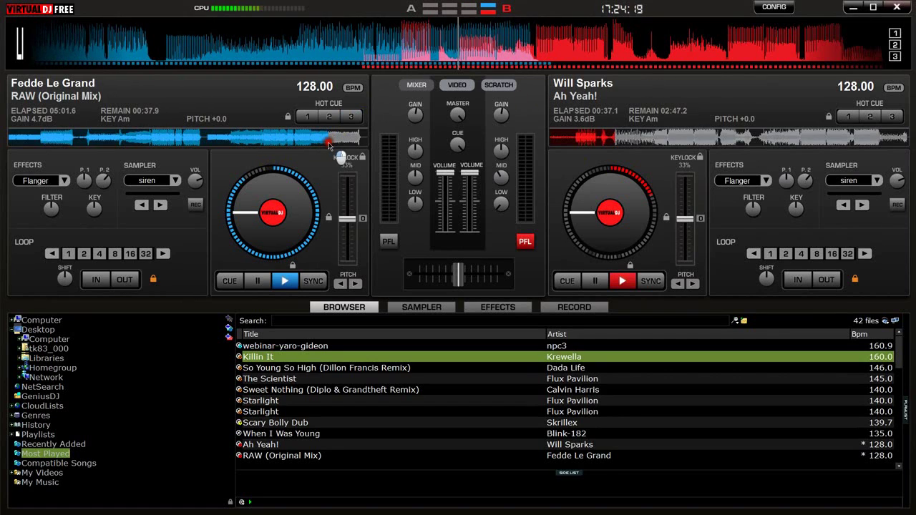
{"action": "left_click", "coordinate": [327, 141]}
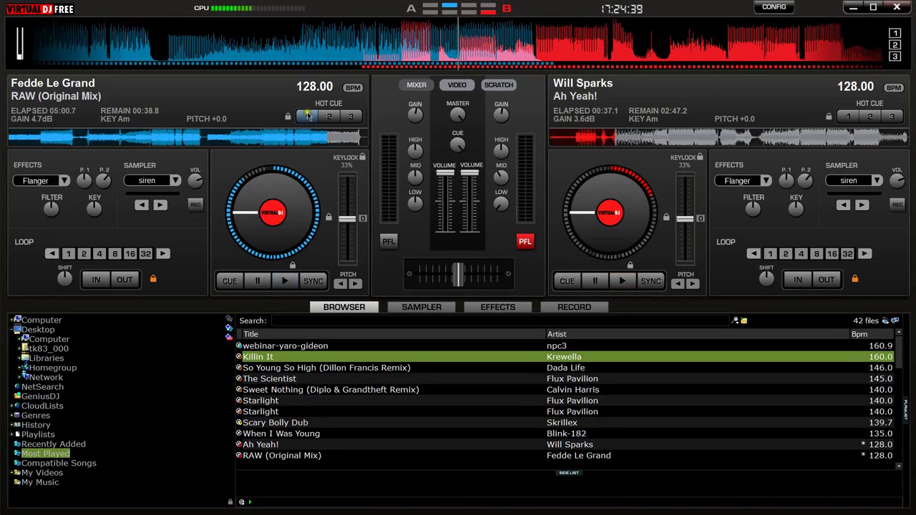
Play RAW (Original Mix) from about 04:13 and bring the volume of Ah Yeah! all the way down
{"action": "left_click", "coordinate": [276, 140]}
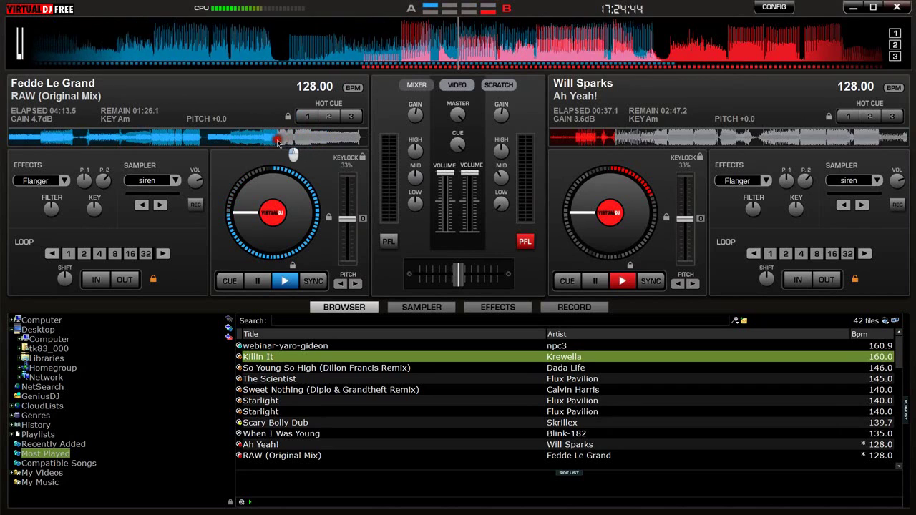
{"action": "left_click", "coordinate": [284, 280]}
{"action": "left_click_drag", "start_coordinate": [469, 174], "coordinate": [469, 228]}
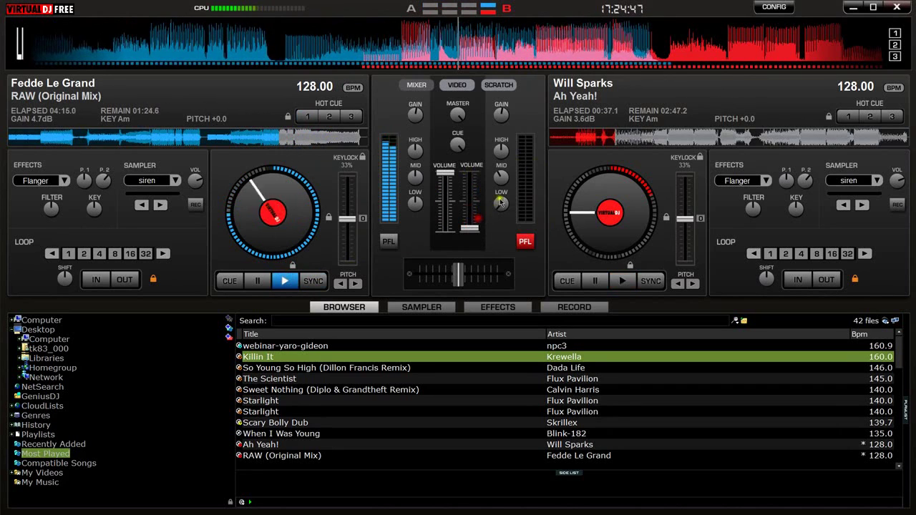
Set the high, mid and low EQ of Ah Yeah! below centre and reduce its gain to 0.9 dB
{"action": "left_click_drag", "start_coordinate": [498, 182], "coordinate": [510, 191]}
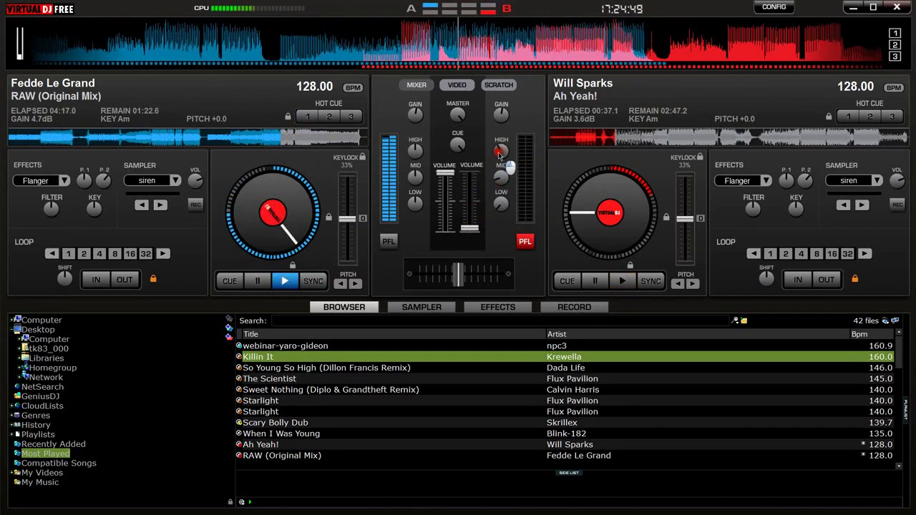
{"action": "left_click_drag", "start_coordinate": [501, 184], "coordinate": [502, 173]}
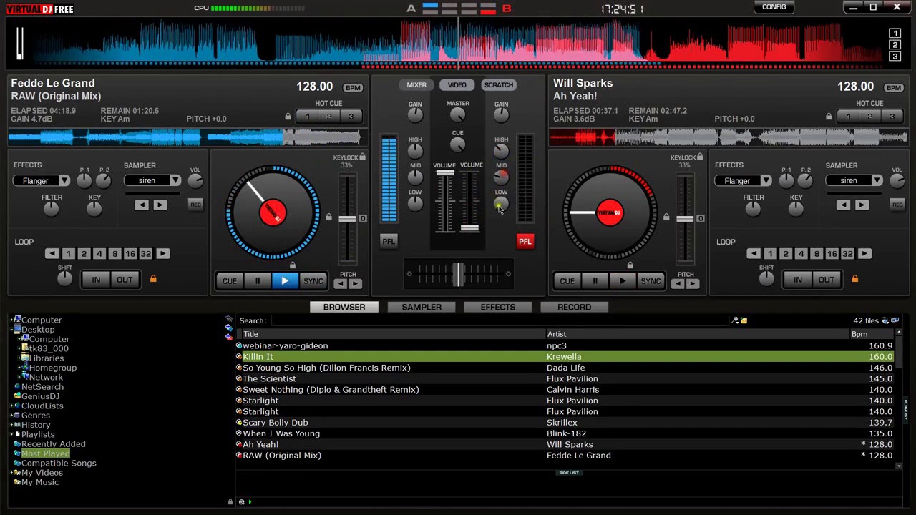
{"action": "left_click_drag", "start_coordinate": [500, 207], "coordinate": [499, 189]}
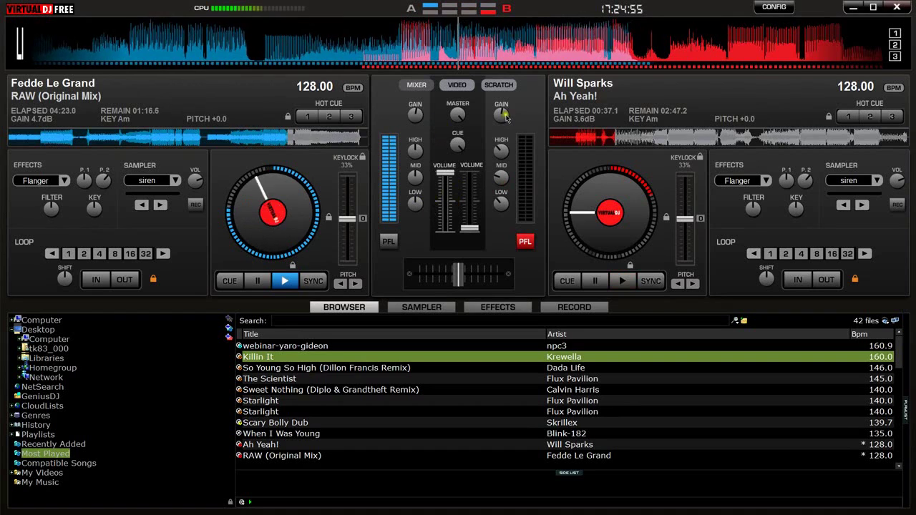
{"action": "left_click_drag", "start_coordinate": [500, 113], "coordinate": [514, 130]}
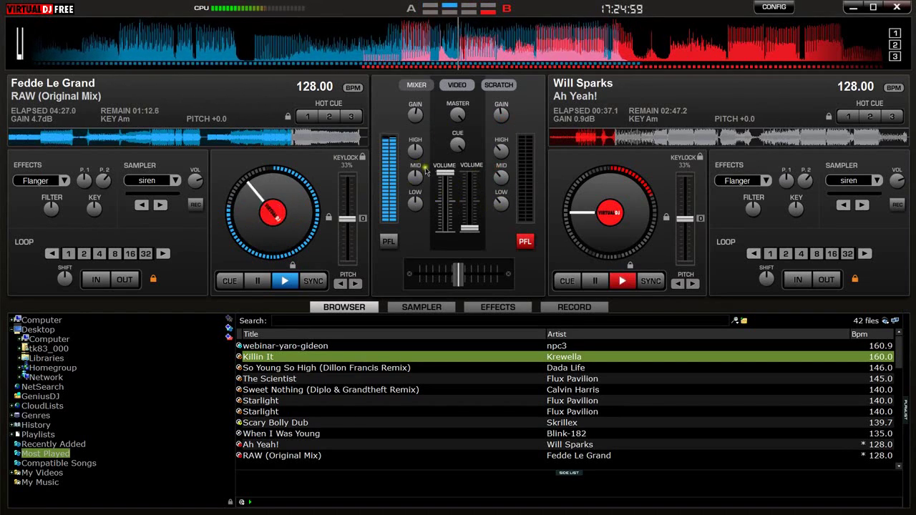
{"action": "key", "text": "space"}
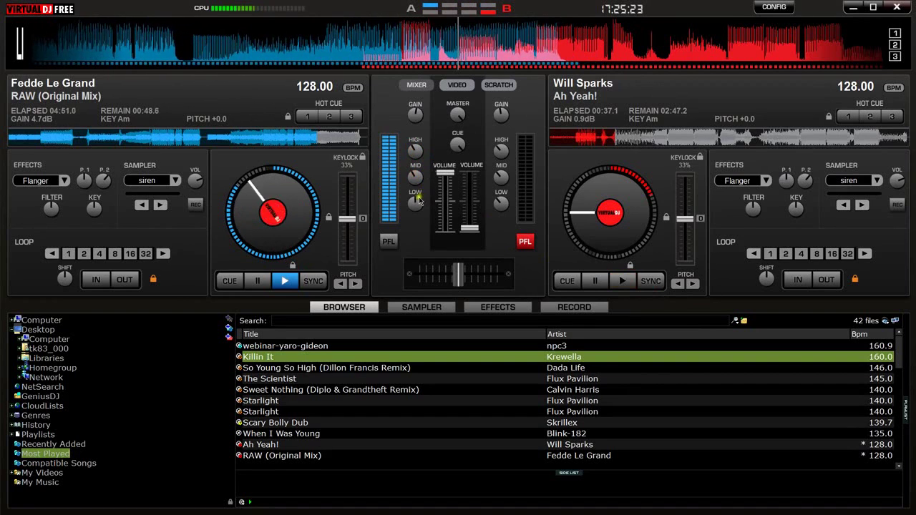
Mix in Ah Yeah! by starting it at full volume with 3.8 dB gain, slightly lowering the volume of RAW (Original Mix)
{"action": "left_click", "coordinate": [620, 281]}
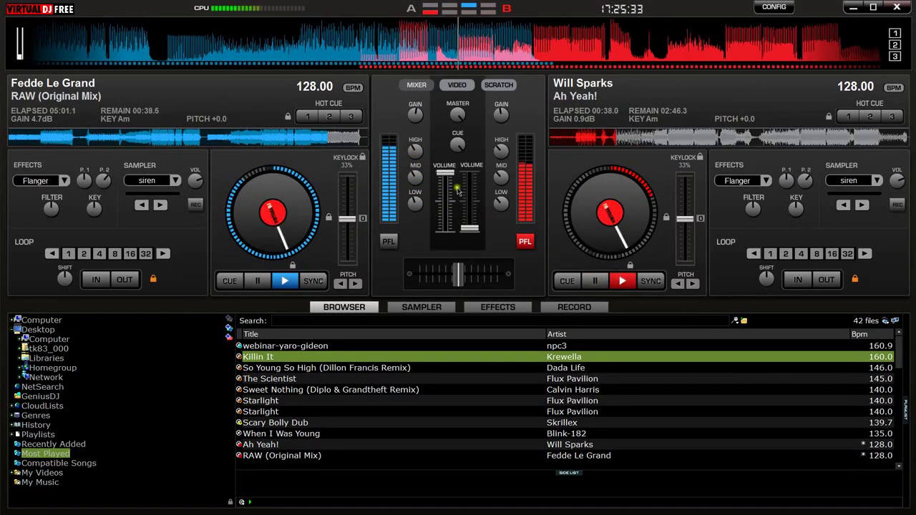
{"action": "left_click_drag", "start_coordinate": [471, 227], "coordinate": [470, 172]}
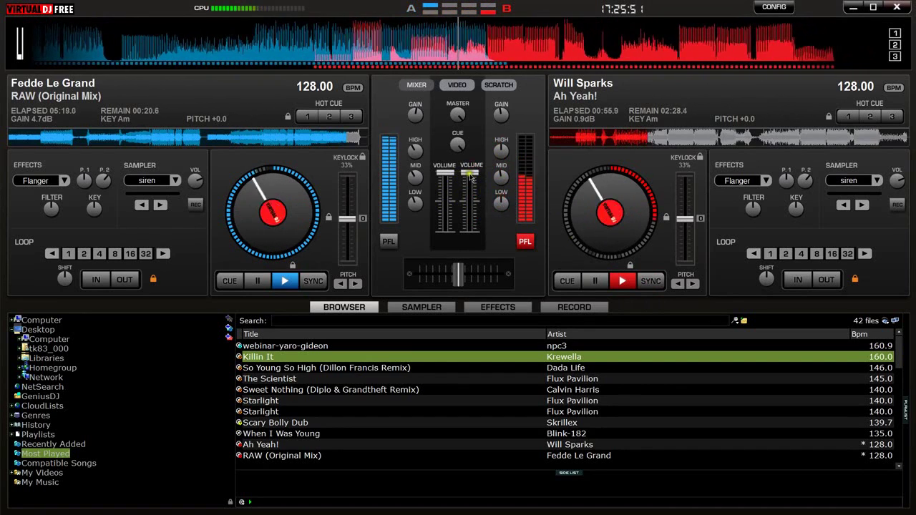
{"action": "left_click_drag", "start_coordinate": [497, 120], "coordinate": [499, 116]}
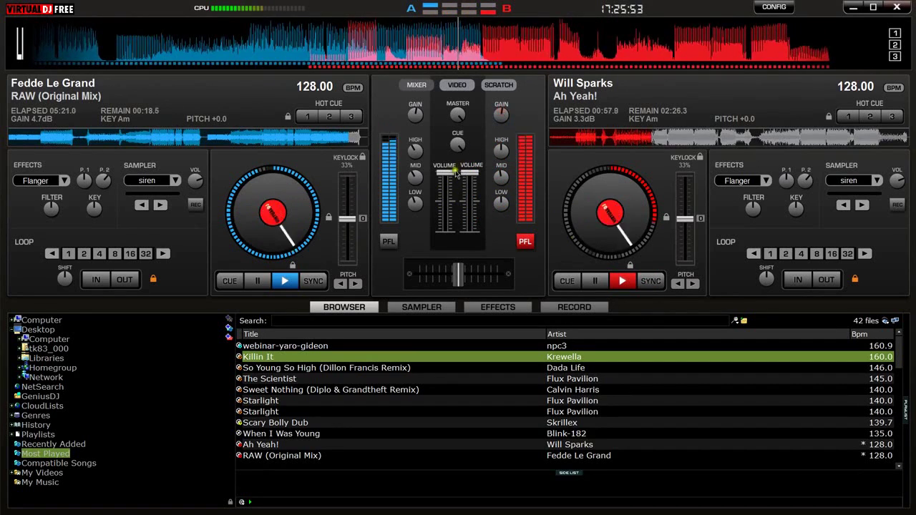
{"action": "left_click_drag", "start_coordinate": [448, 175], "coordinate": [449, 184]}
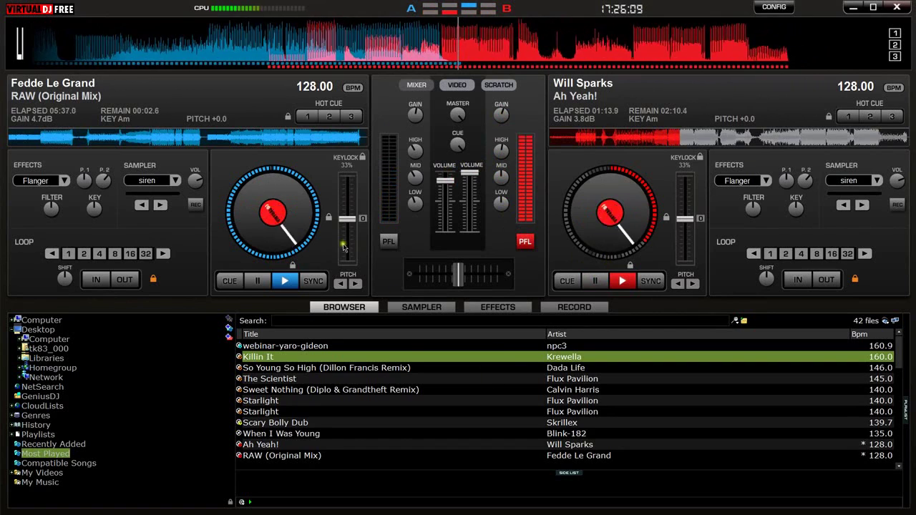
Pause both tracks and move RAW (Original Mix) to about 03:30 and Ah Yeah! to about 01:59
{"action": "left_click", "coordinate": [256, 281]}
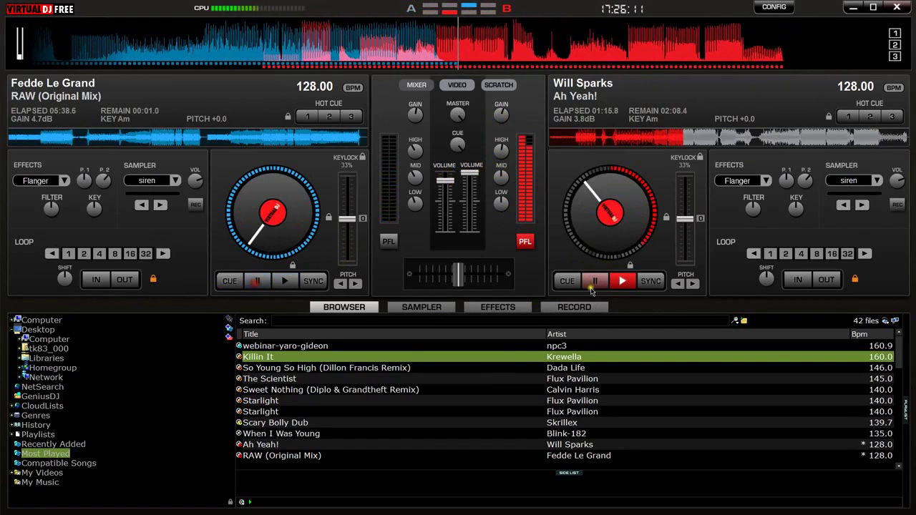
{"action": "left_click", "coordinate": [595, 281]}
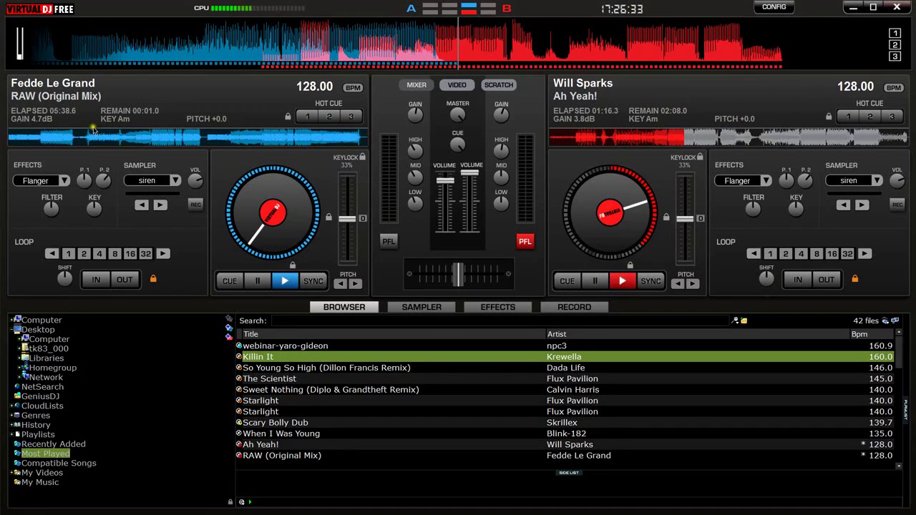
{"action": "left_click_drag", "start_coordinate": [89, 136], "coordinate": [231, 141]}
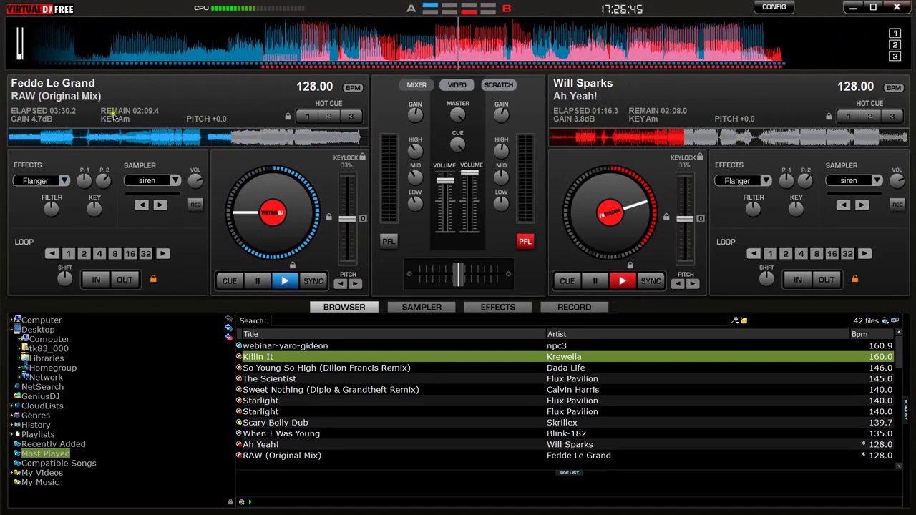
{"action": "left_click_drag", "start_coordinate": [234, 142], "coordinate": [231, 135]}
{"action": "left_click_drag", "start_coordinate": [672, 133], "coordinate": [764, 142]}
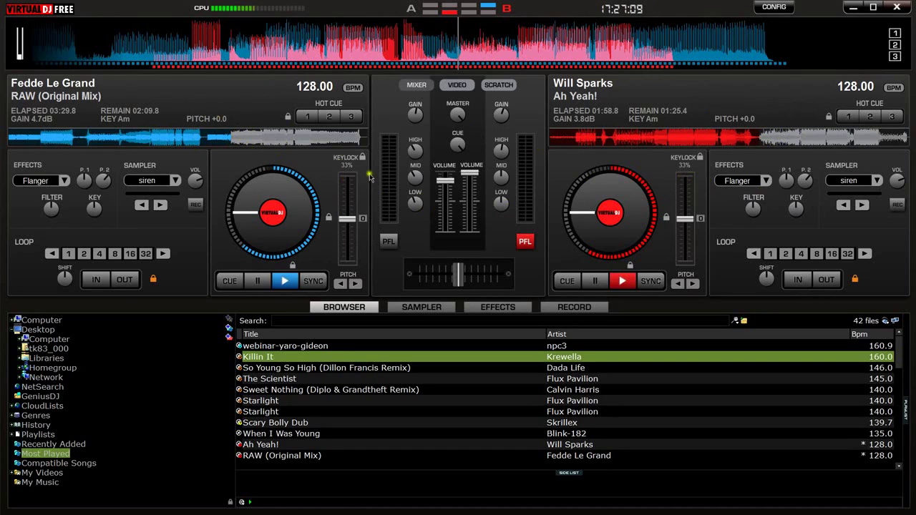
Lower the volume of RAW (Original Mix) to about half and move Ah Yeah! back to about 00:43
{"action": "left_click_drag", "start_coordinate": [449, 180], "coordinate": [445, 202]}
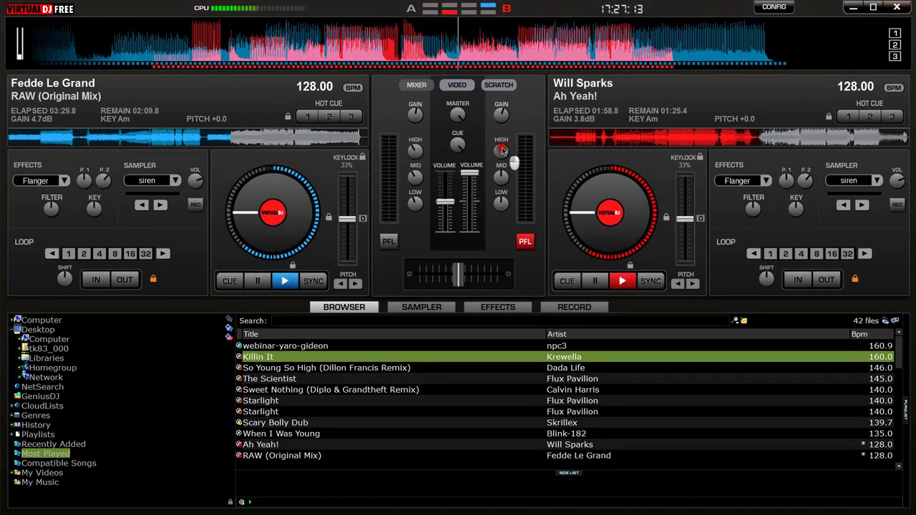
{"action": "left_click", "coordinate": [624, 138]}
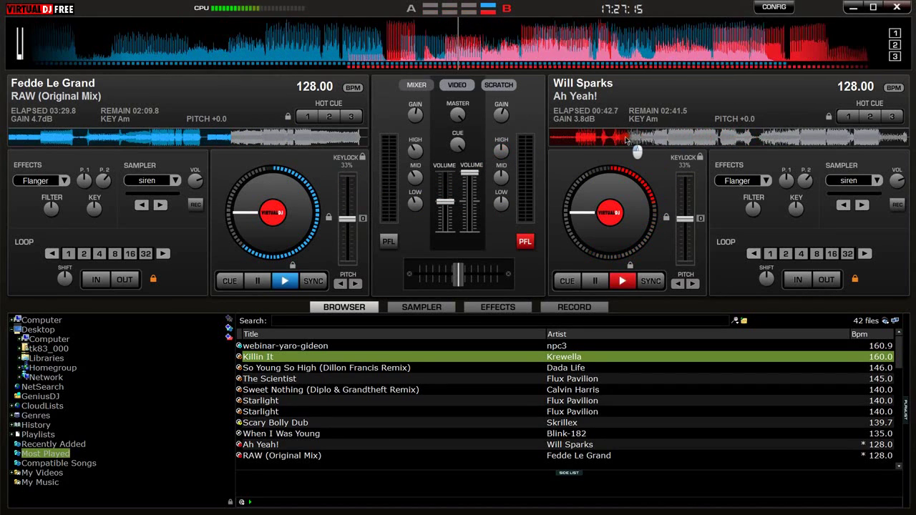
Step through the structure of Ah Yeah! at about 01:44, 01:54, 02:15 and 02:22
{"action": "left_click", "coordinate": [694, 137]}
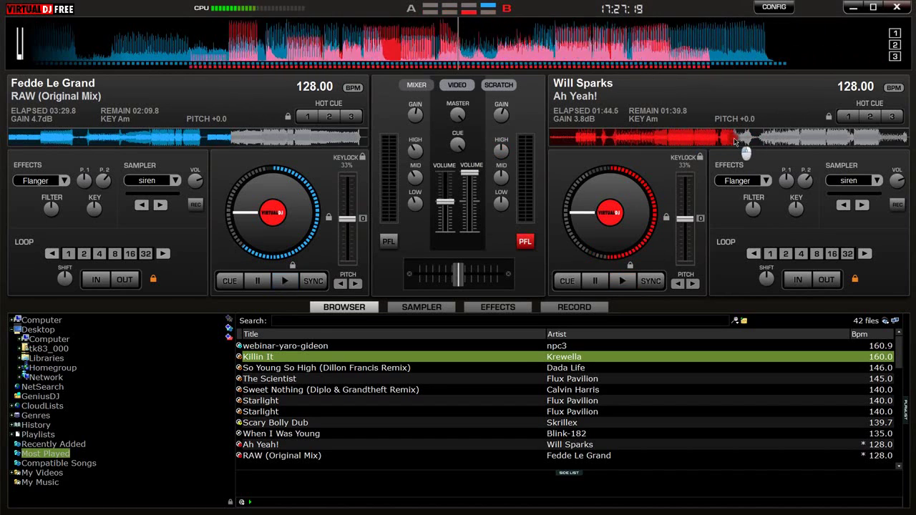
{"action": "left_click", "coordinate": [746, 138]}
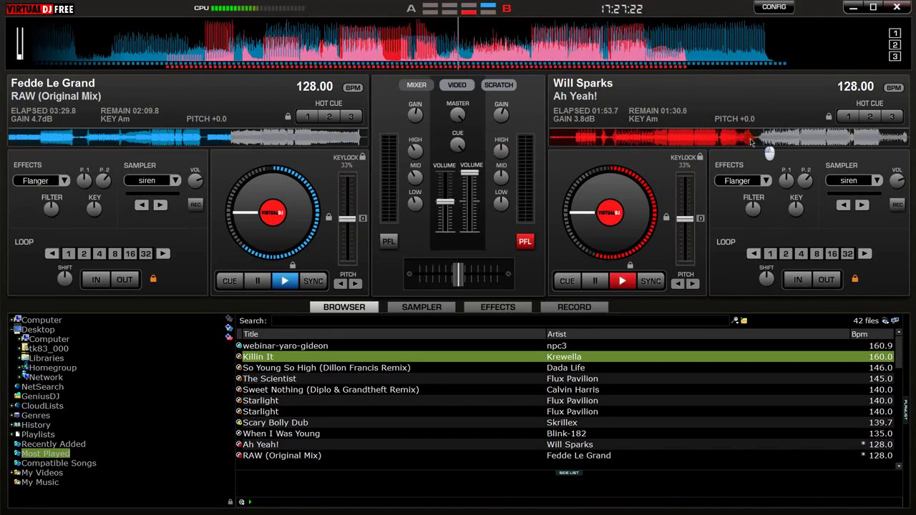
{"action": "left_click", "coordinate": [780, 139]}
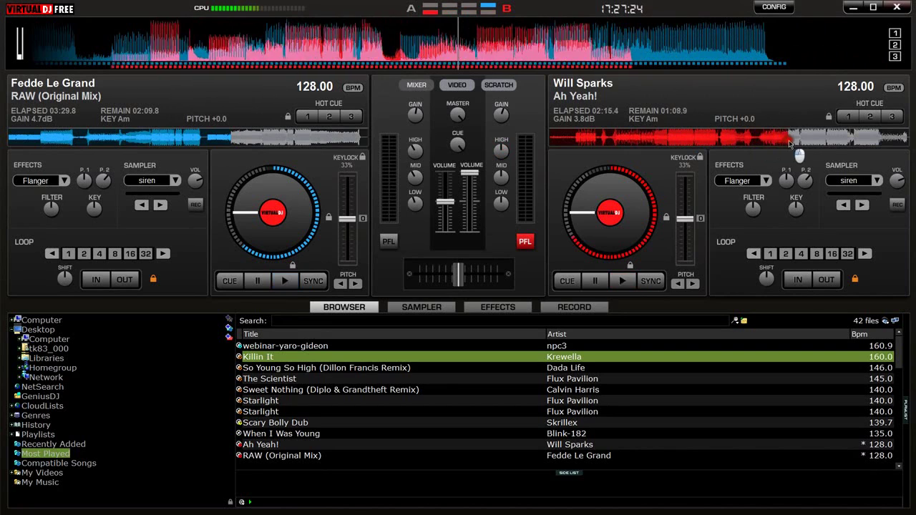
{"action": "left_click", "coordinate": [798, 138]}
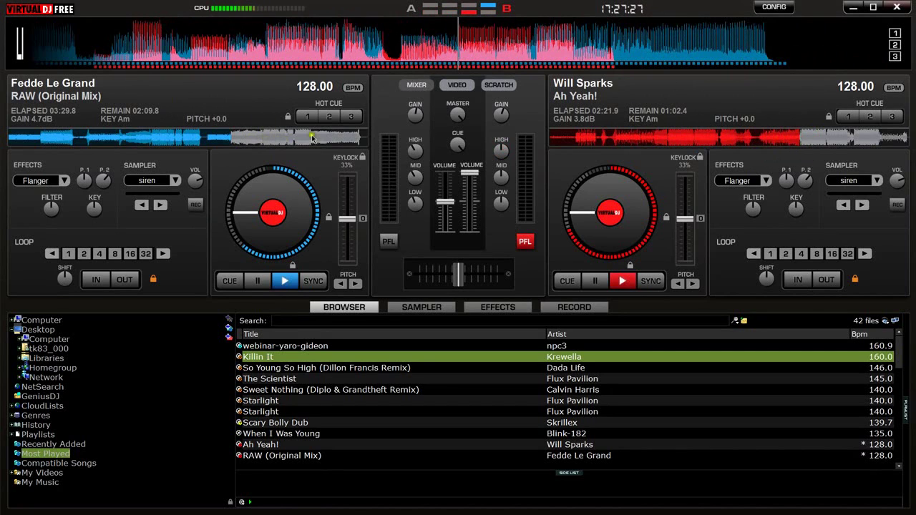
Play Ah Yeah! from about 01:35 and lower the volume of RAW (Original Mix) to near minimum
{"action": "left_click_drag", "start_coordinate": [751, 138], "coordinate": [717, 141]}
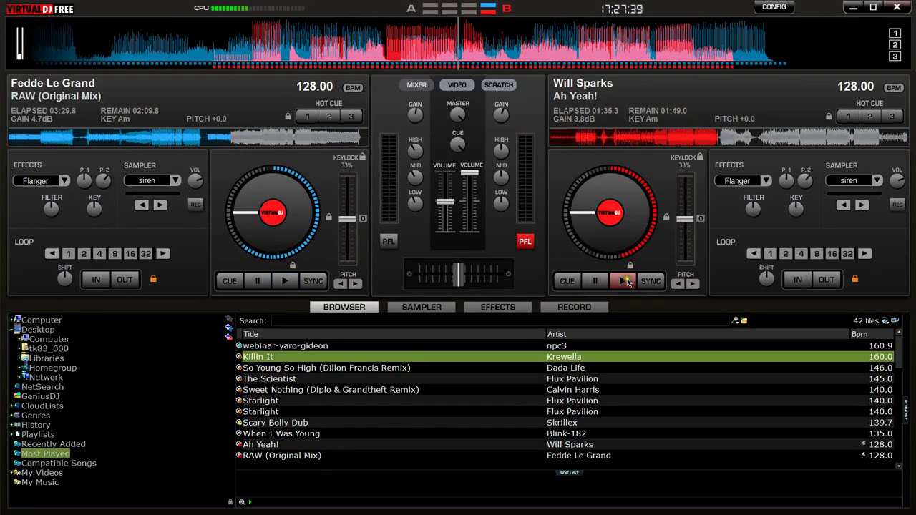
{"action": "left_click", "coordinate": [627, 283]}
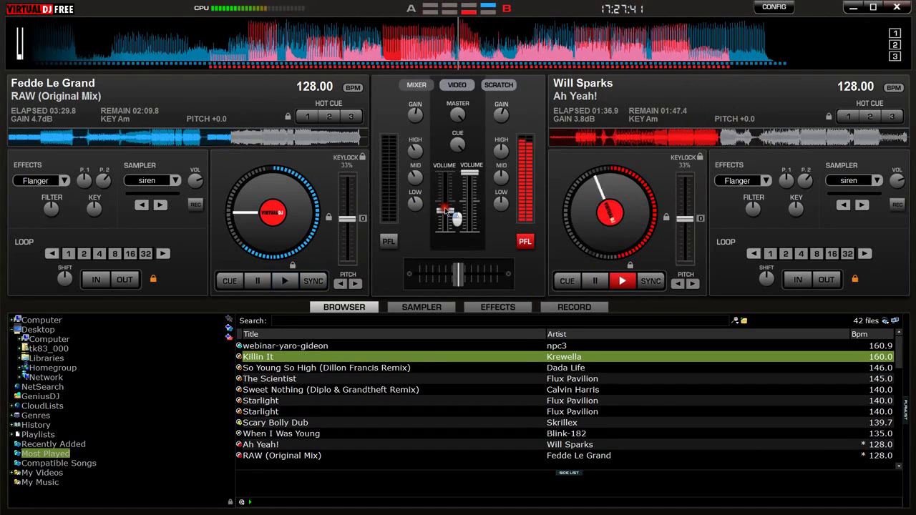
{"action": "left_click_drag", "start_coordinate": [445, 210], "coordinate": [417, 178]}
{"action": "left_click", "coordinate": [413, 149]}
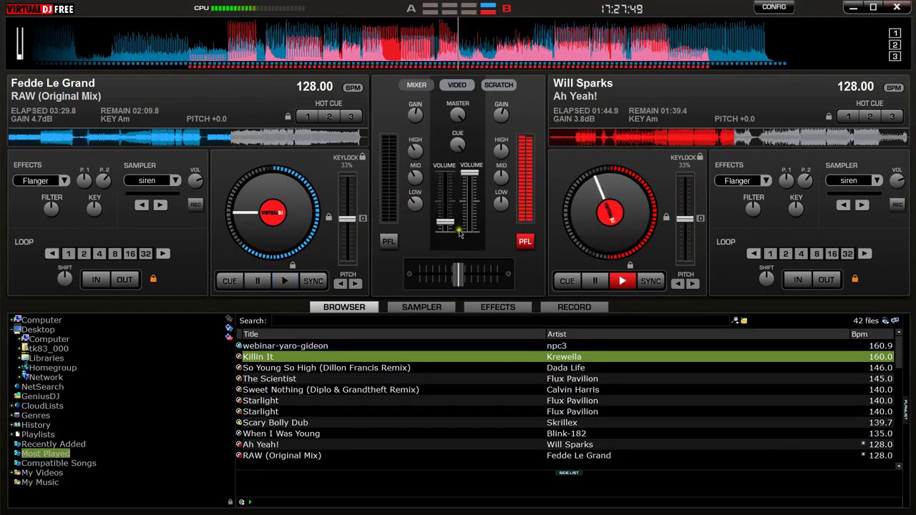
{"action": "left_click", "coordinate": [452, 230]}
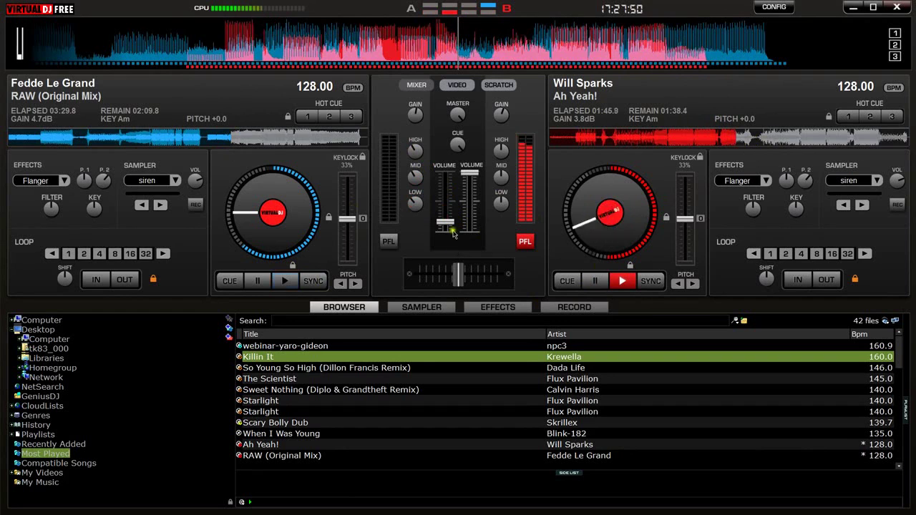
Start RAW (Original Mix) when Ah Yeah! reaches about 01:54 and raise its volume to about three quarters
{"action": "left_click", "coordinate": [287, 282]}
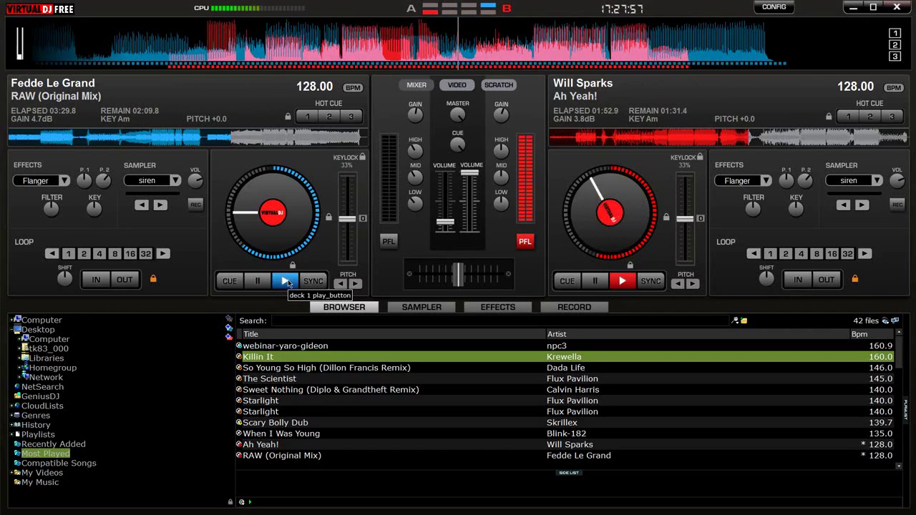
{"action": "left_click", "coordinate": [286, 281]}
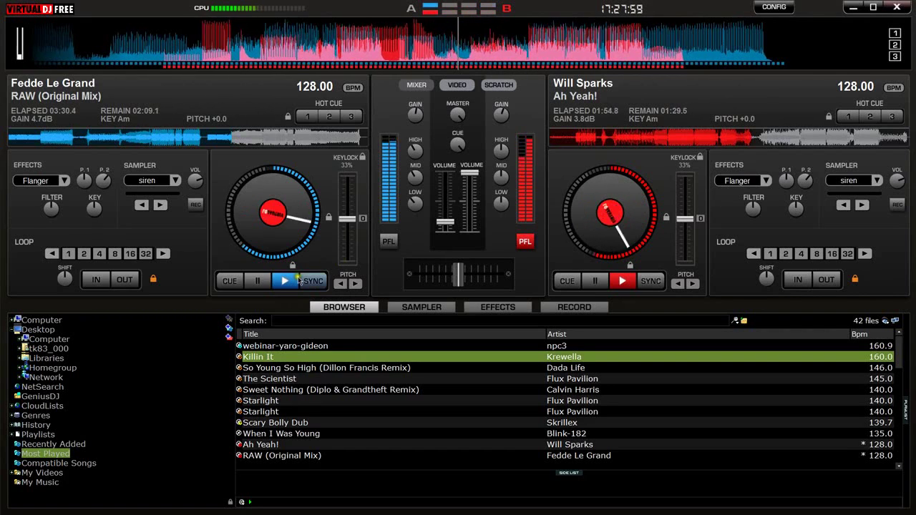
{"action": "left_click_drag", "start_coordinate": [445, 222], "coordinate": [445, 217]}
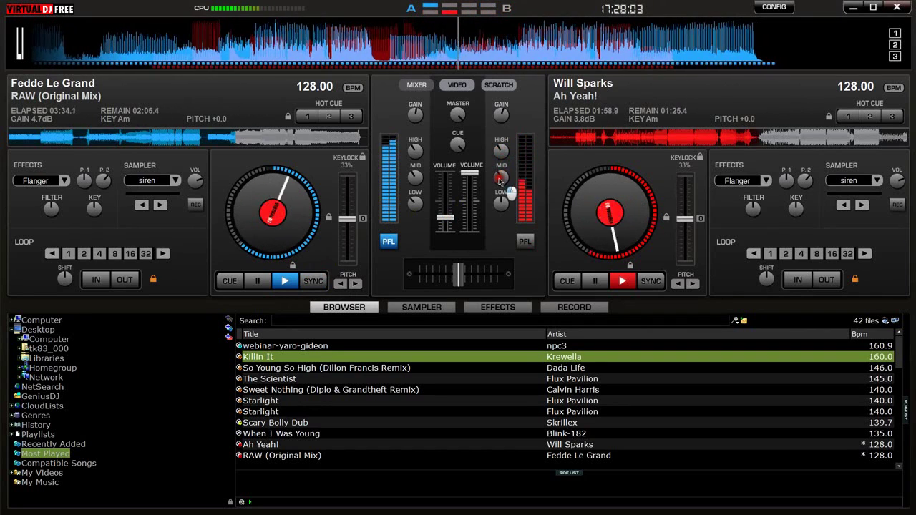
{"action": "left_click_drag", "start_coordinate": [447, 218], "coordinate": [442, 191]}
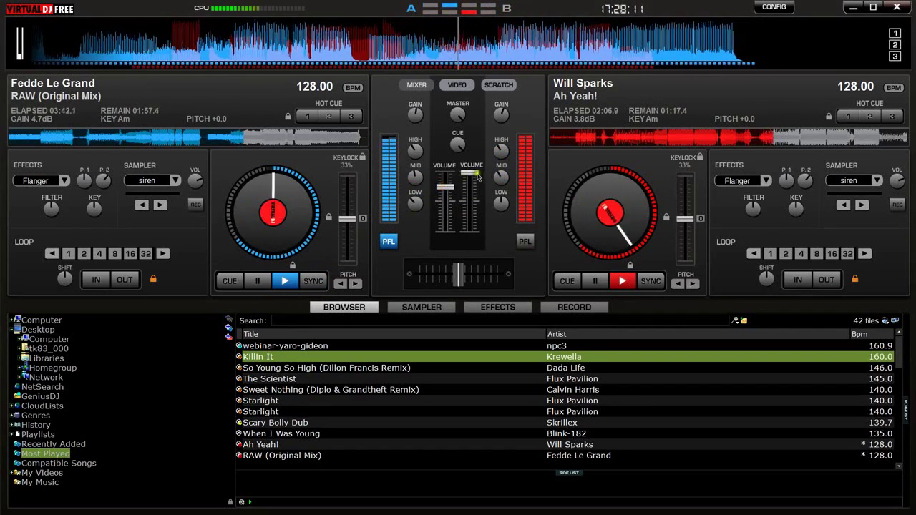
Complete the transition by raising the EQ and volume of RAW (Original Mix), reducing Ah Yeah! to 3.0 dB gain and fading its volume almost out
{"action": "left_click_drag", "start_coordinate": [415, 207], "coordinate": [413, 204]}
{"action": "left_click_drag", "start_coordinate": [413, 152], "coordinate": [415, 149]}
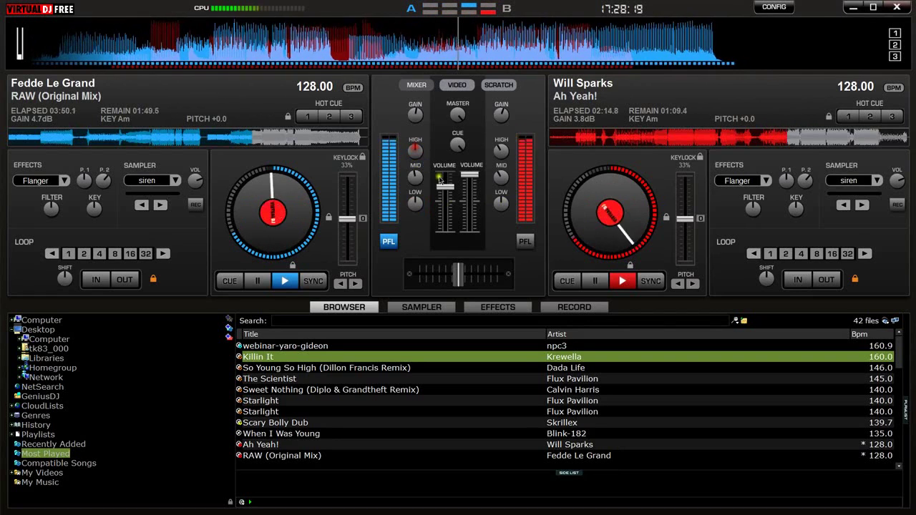
{"action": "left_click_drag", "start_coordinate": [448, 187], "coordinate": [449, 182]}
{"action": "left_click_drag", "start_coordinate": [503, 116], "coordinate": [503, 116]}
{"action": "left_click_drag", "start_coordinate": [449, 177], "coordinate": [531, 512]}
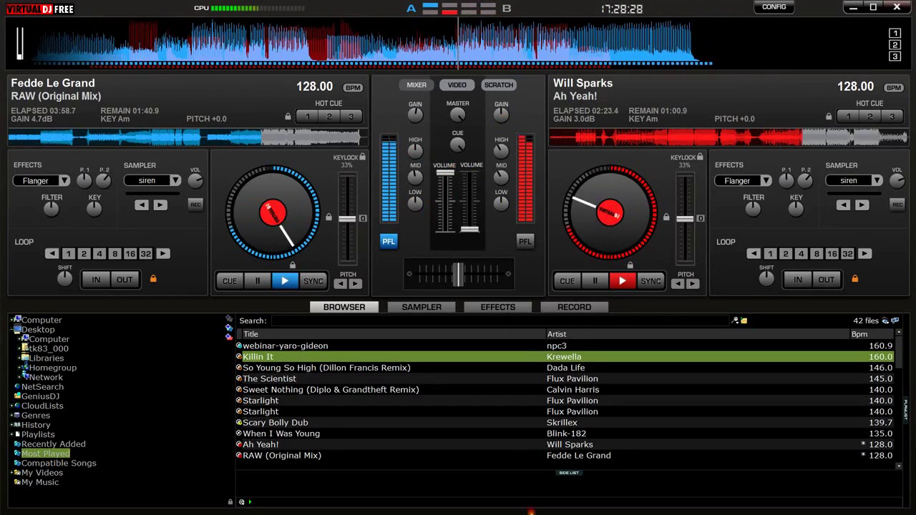
Pause both tracks and move RAW (Original Mix) to about 00:58, finishing at about 03:22
{"action": "left_click", "coordinate": [594, 280]}
{"action": "left_click", "coordinate": [259, 281]}
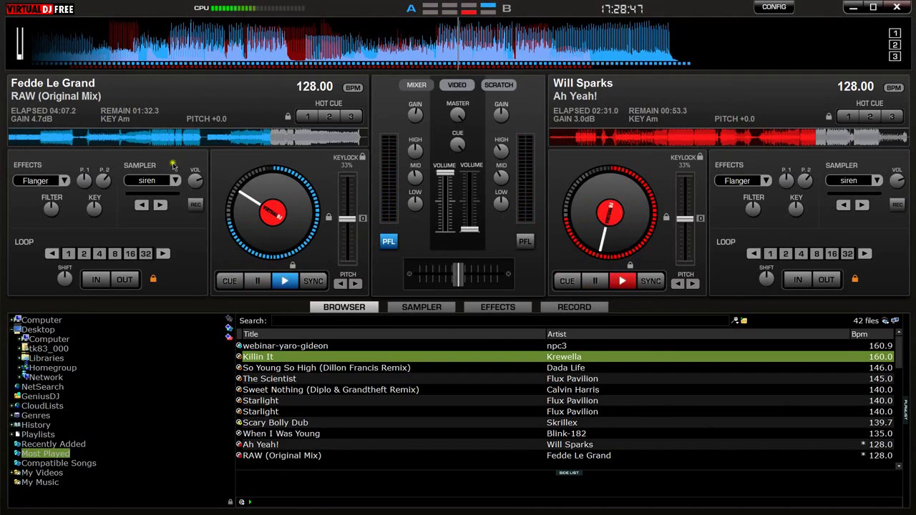
{"action": "left_click", "coordinate": [230, 141]}
{"action": "left_click", "coordinate": [97, 139]}
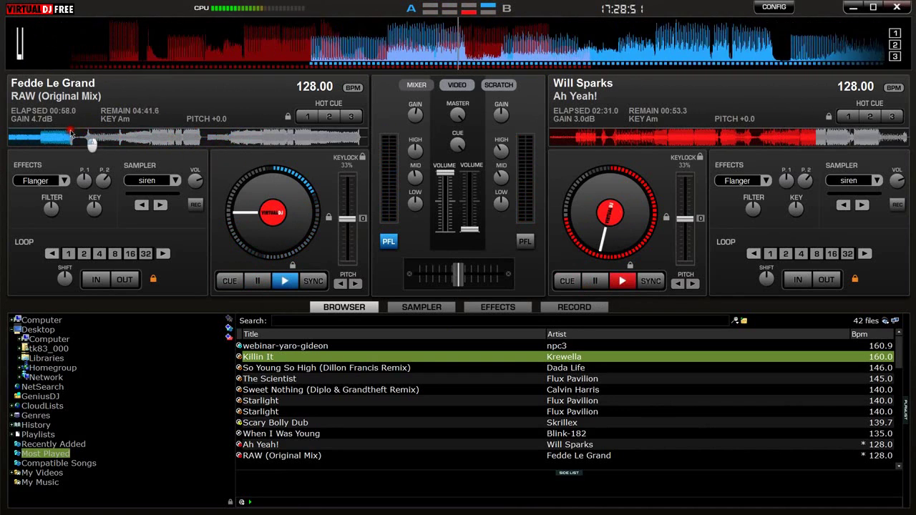
{"action": "left_click", "coordinate": [218, 139]}
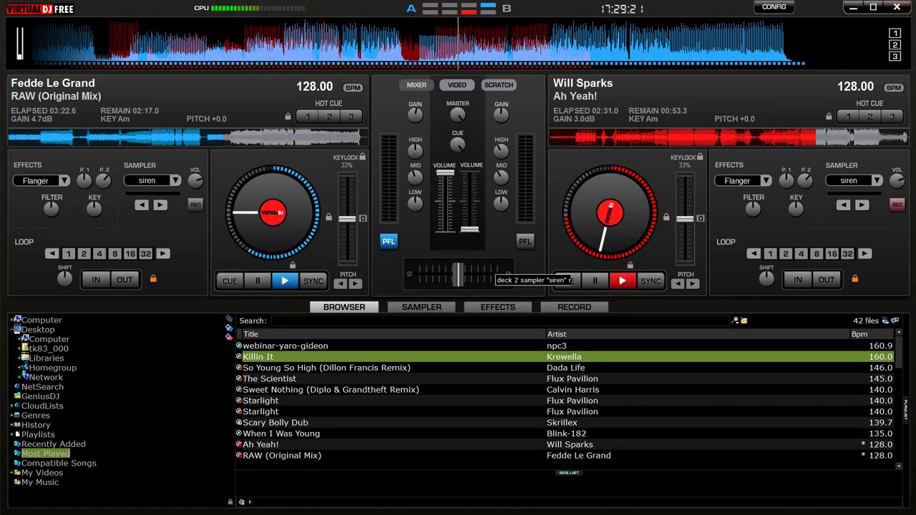
{"action": "key", "text": "alt+Tab"}
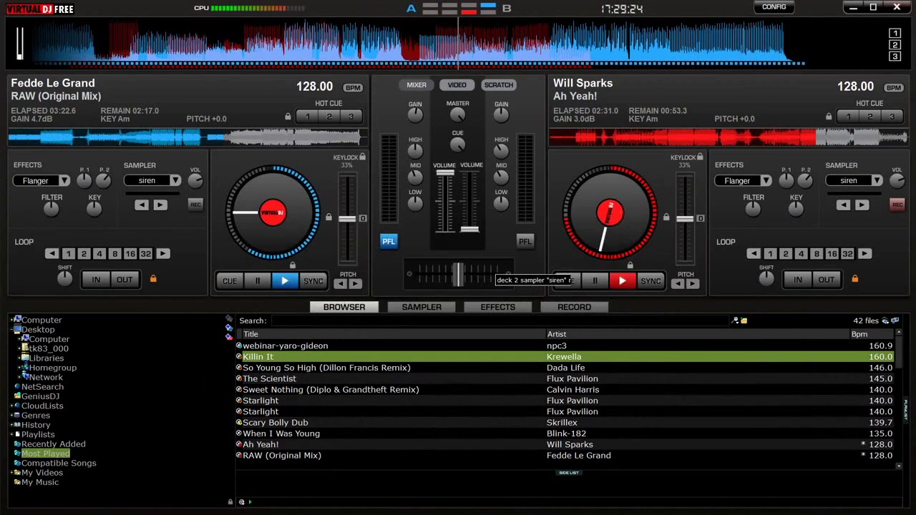